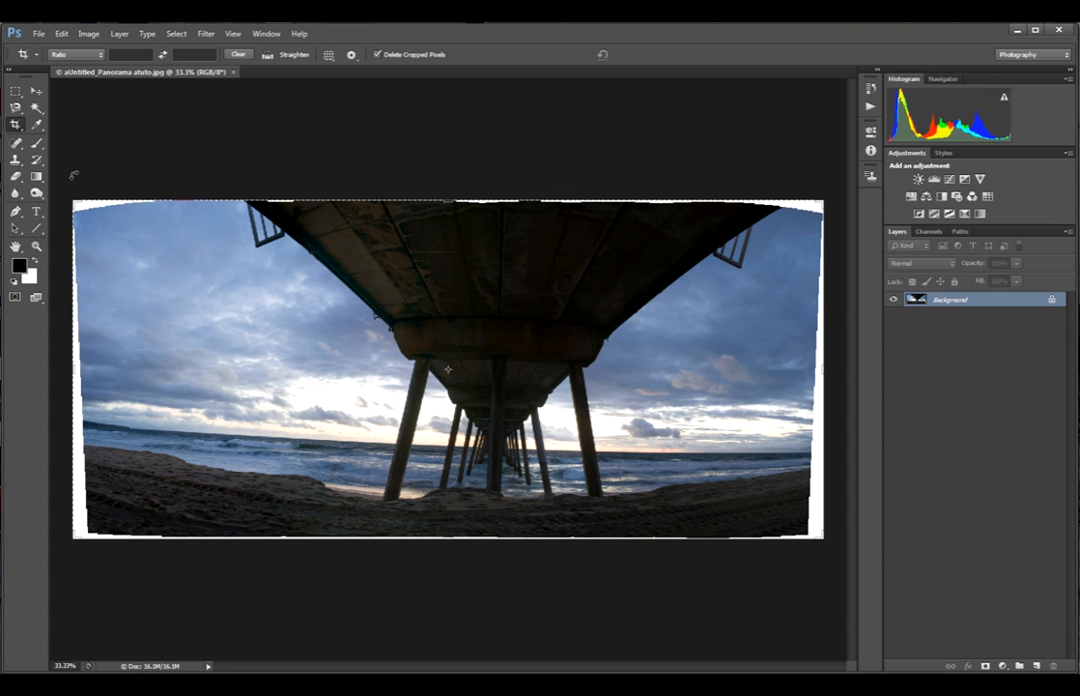
Step: Rotate the panorama slightly to level it and crop away most of its uneven white border
{"action": "left_click_drag", "start_coordinate": [73, 175], "coordinate": [60, 186]}
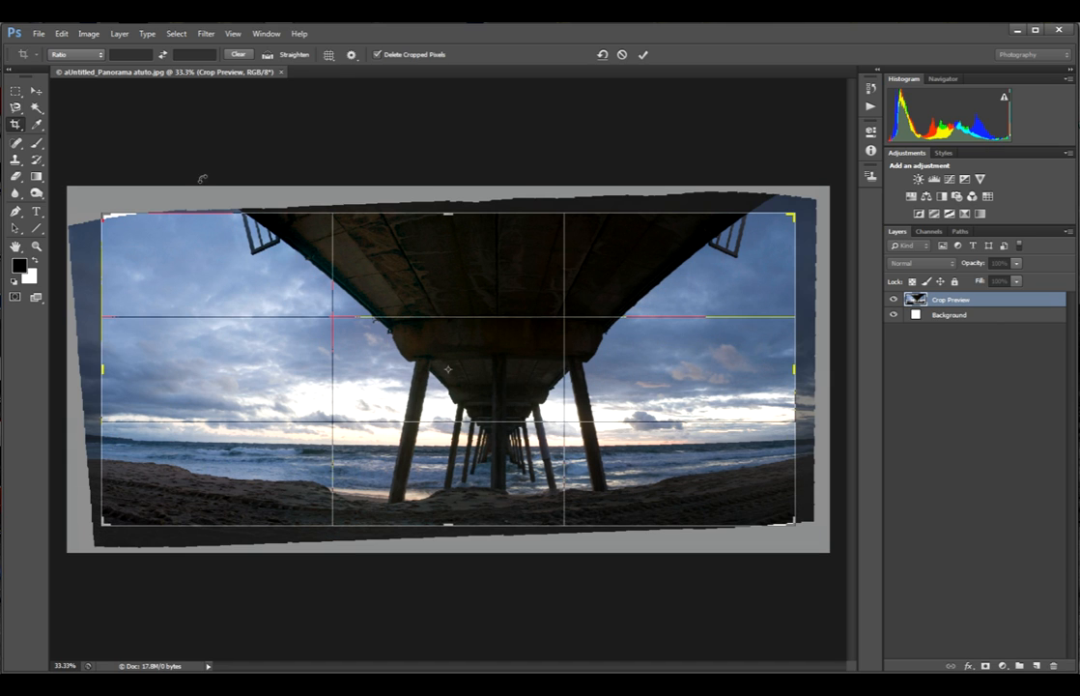
{"action": "left_click", "coordinate": [644, 55]}
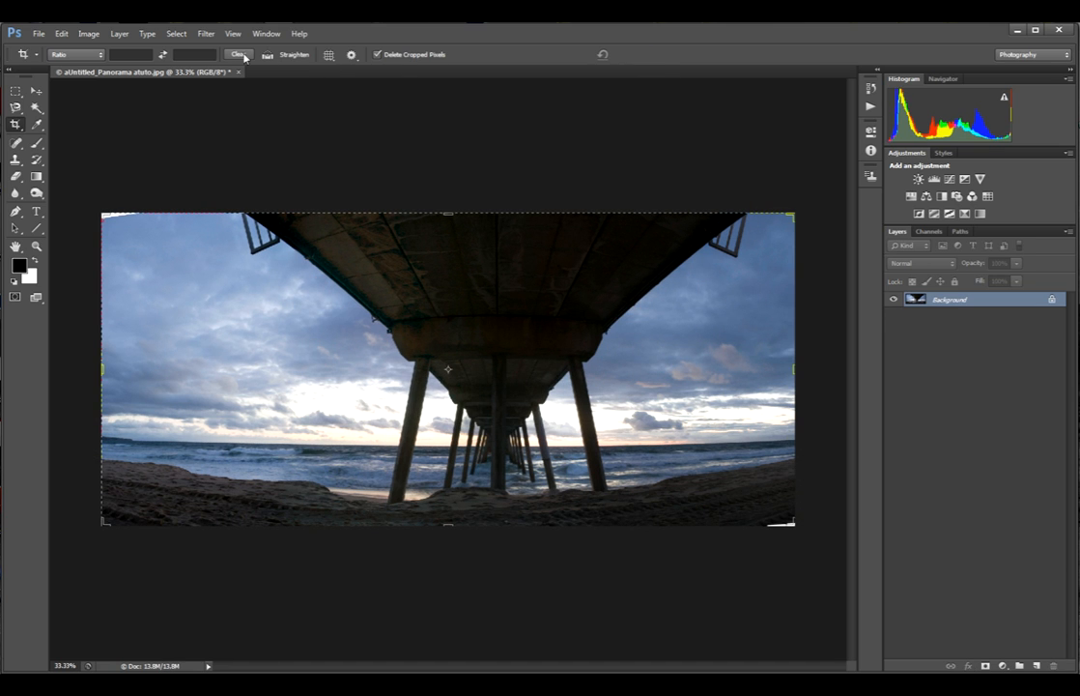
Step: Open the Adaptive Wide Angle filter and try a straight constraint along the right lower edge of the pier deck
{"action": "left_click", "coordinate": [207, 38]}
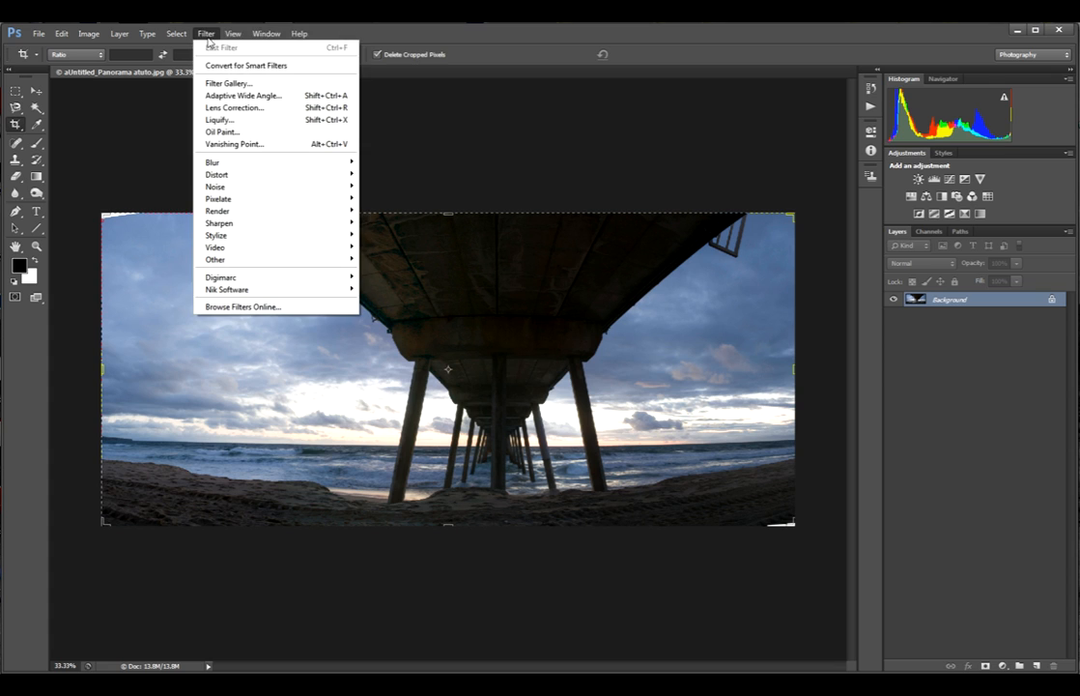
{"action": "left_click", "coordinate": [323, 98]}
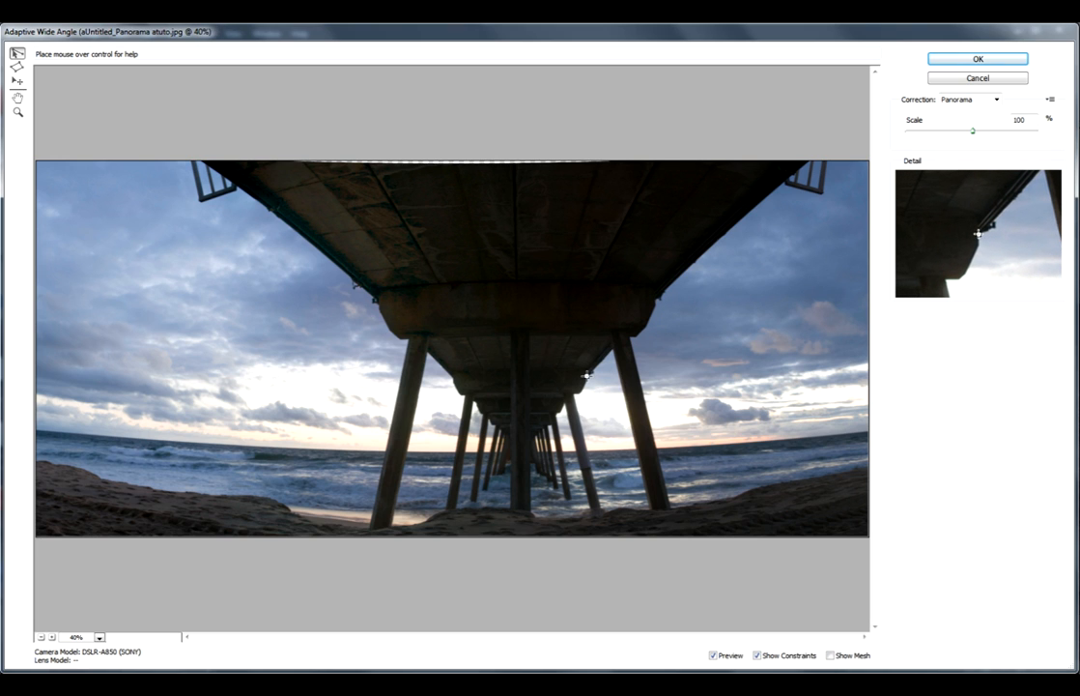
{"action": "left_click", "coordinate": [587, 374]}
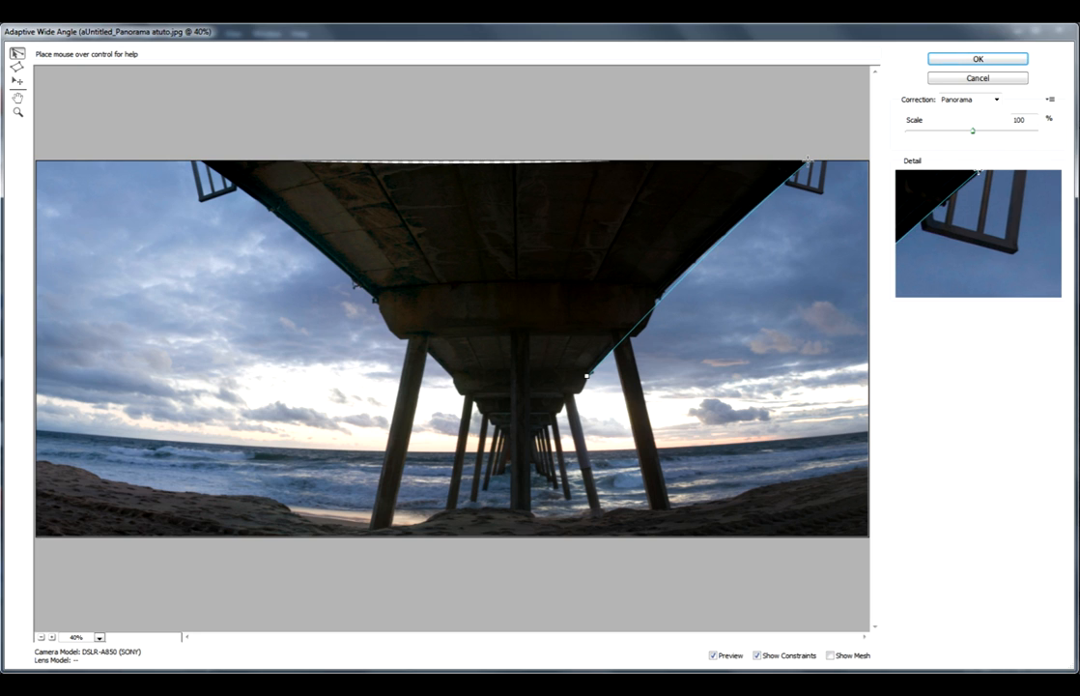
{"action": "left_click", "coordinate": [808, 162], "text": "shift"}
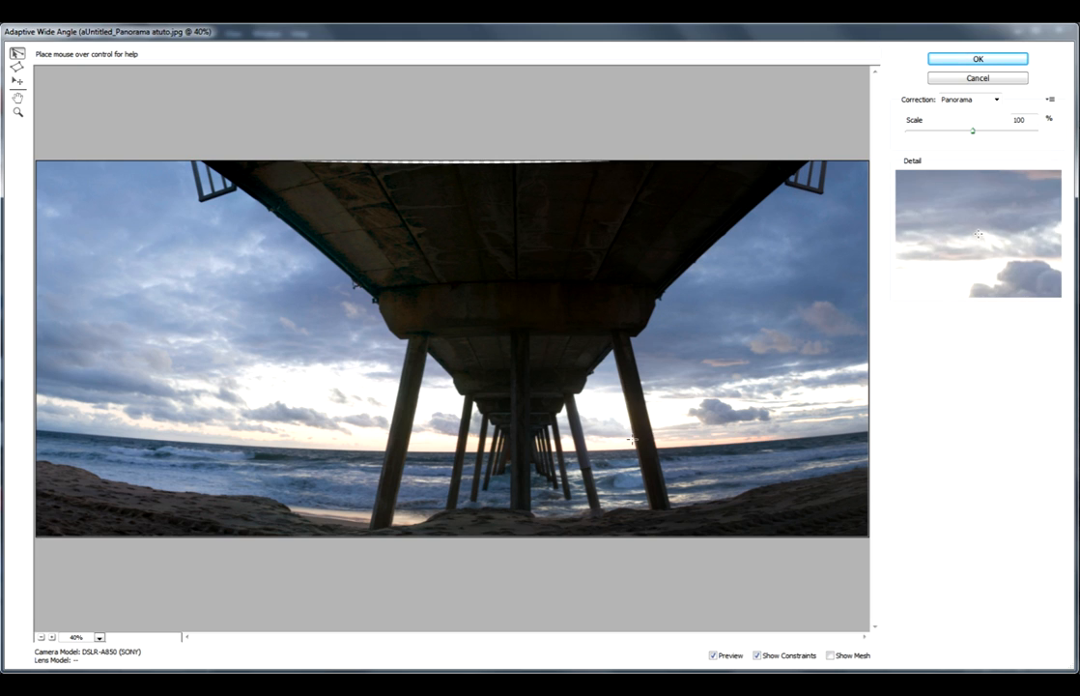
Step: Add horizontal constraints along the horizon from each front pillar out to the right and left image edges
{"action": "left_click", "coordinate": [866, 433]}
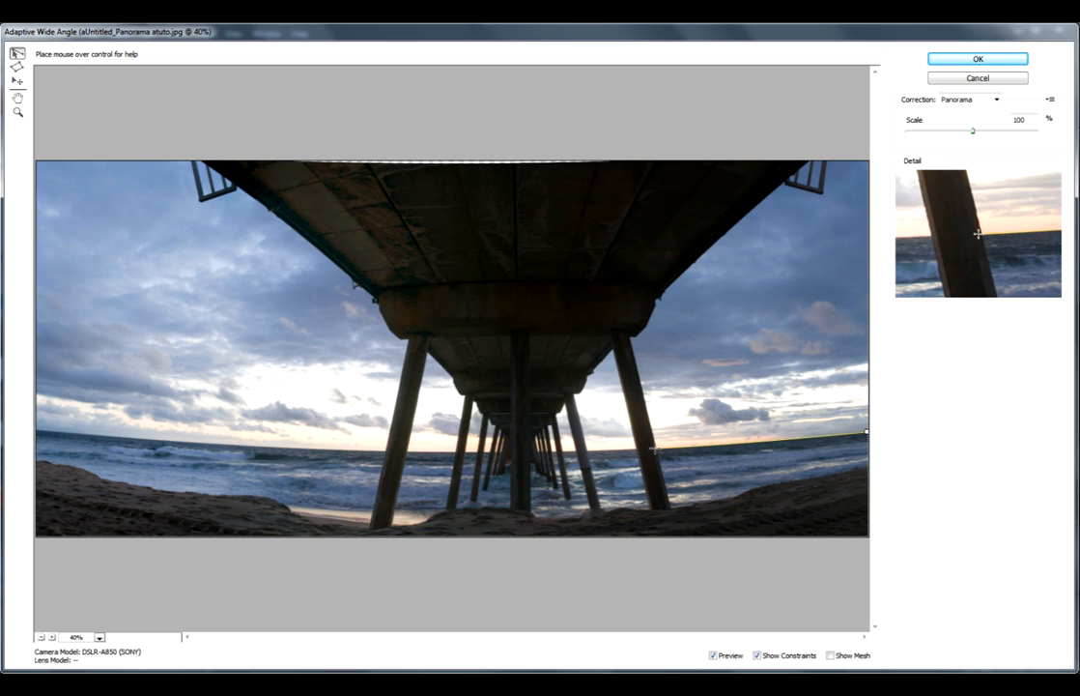
{"action": "left_click", "coordinate": [653, 448]}
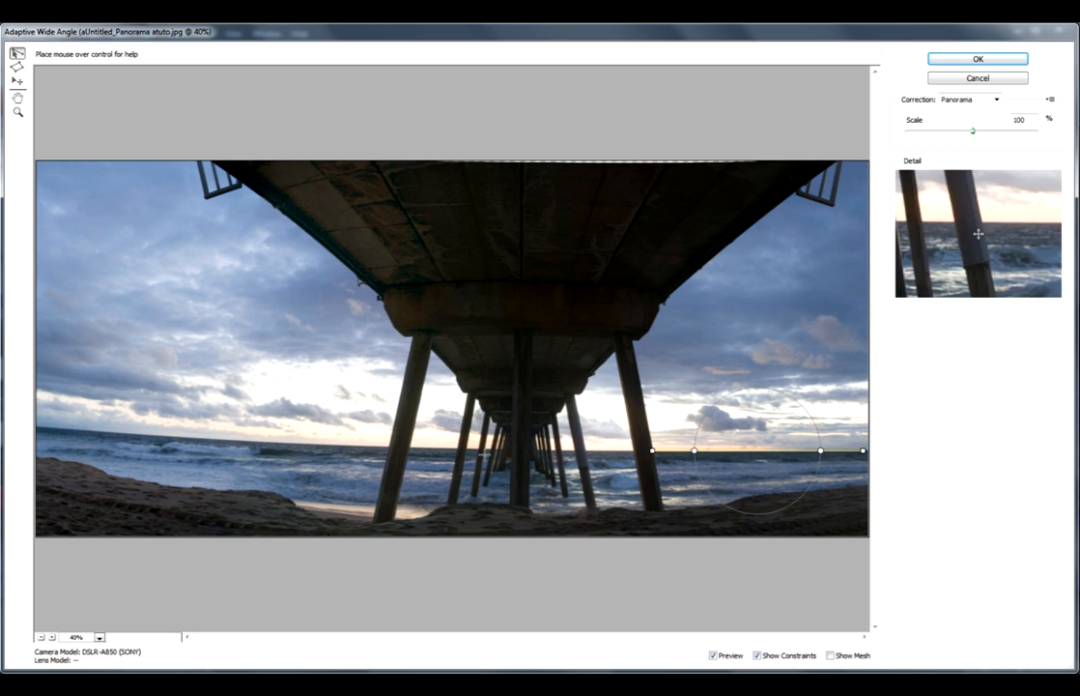
{"action": "left_click", "coordinate": [388, 445]}
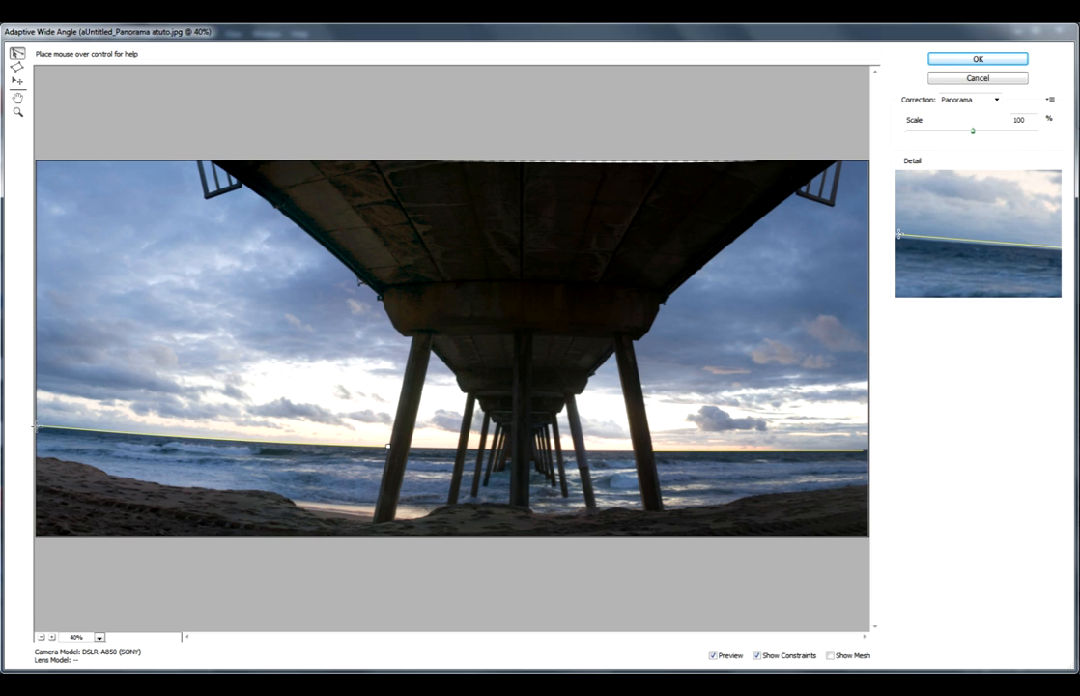
{"action": "left_click", "coordinate": [35, 426]}
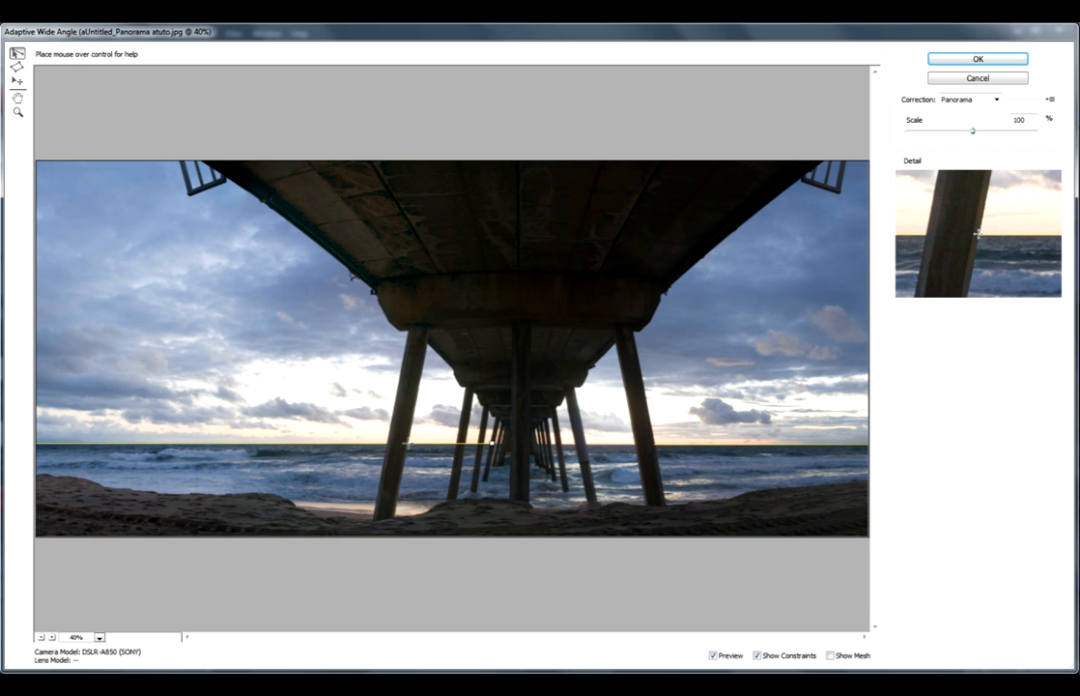
Step: Add horizontal constraints along the horizon between the two front pillars, on both sides of the centre pillar
{"action": "left_click", "coordinate": [408, 444]}
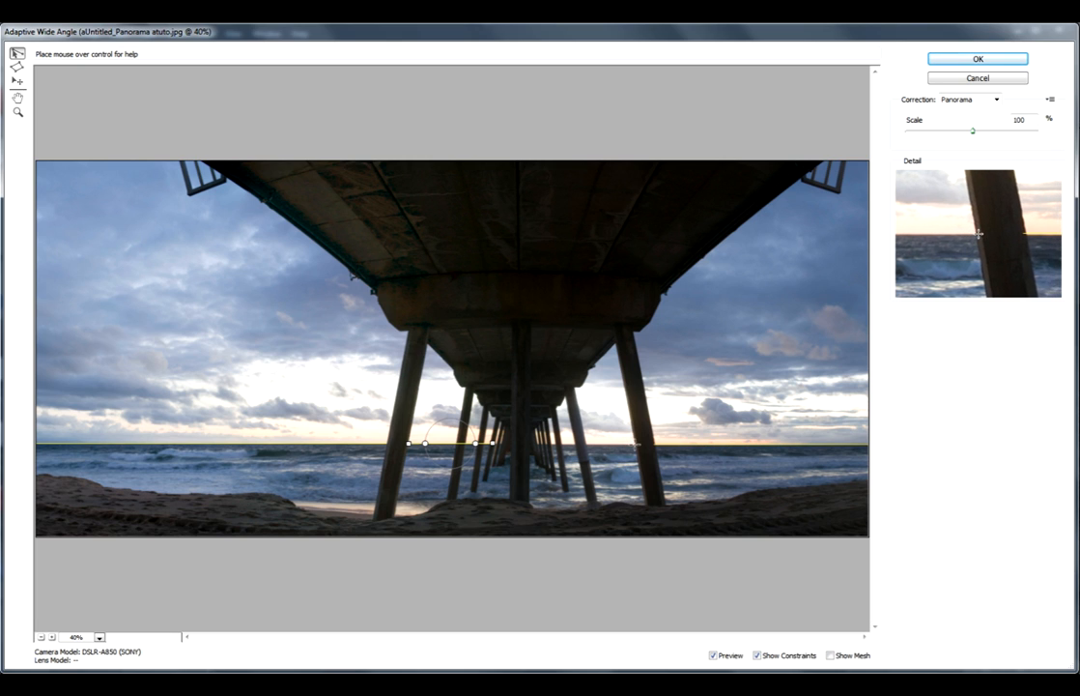
{"action": "left_click", "coordinate": [635, 444]}
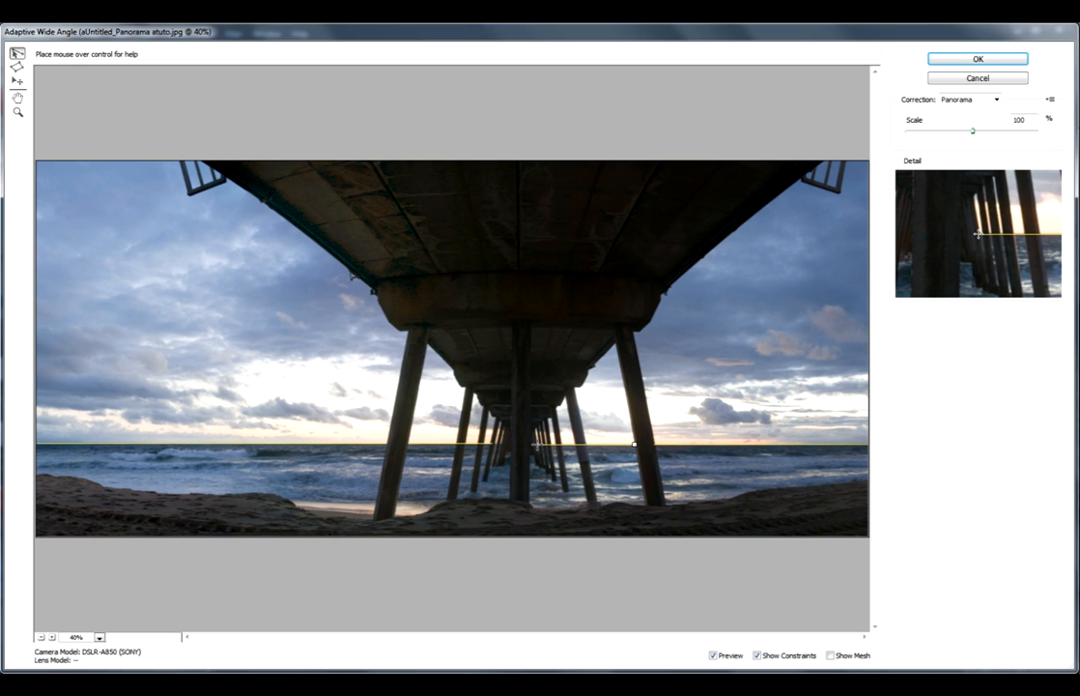
{"action": "left_click", "coordinate": [536, 444]}
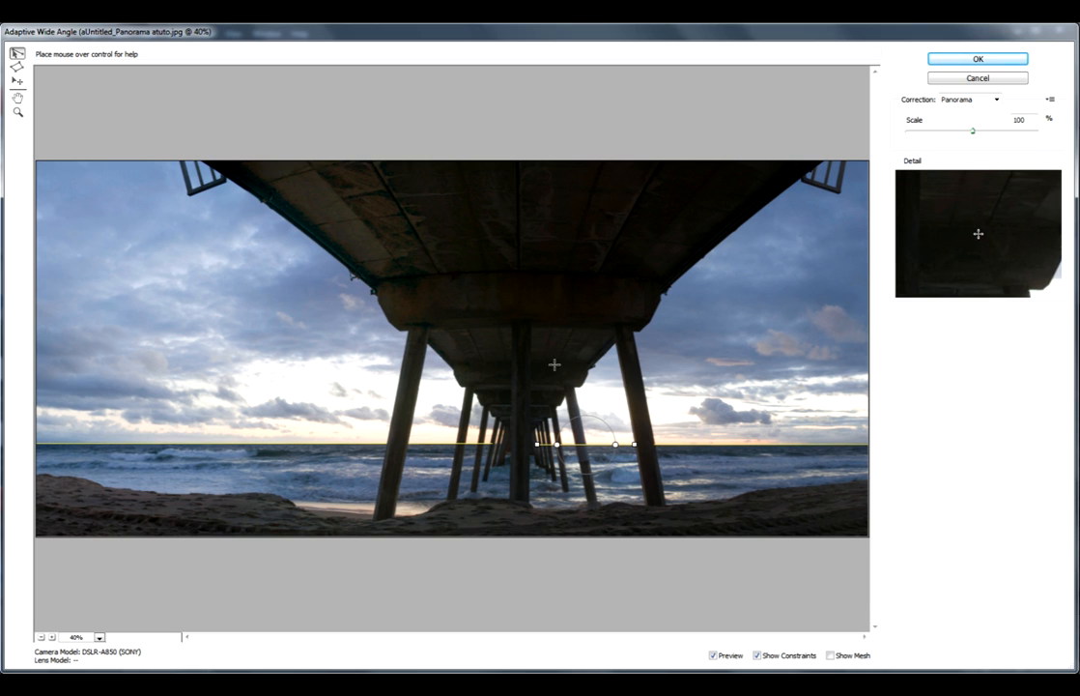
Step: Add straight constraints along the deck's right and left lower edges and across the top of the front crossbeam
{"action": "left_click", "coordinate": [661, 292]}
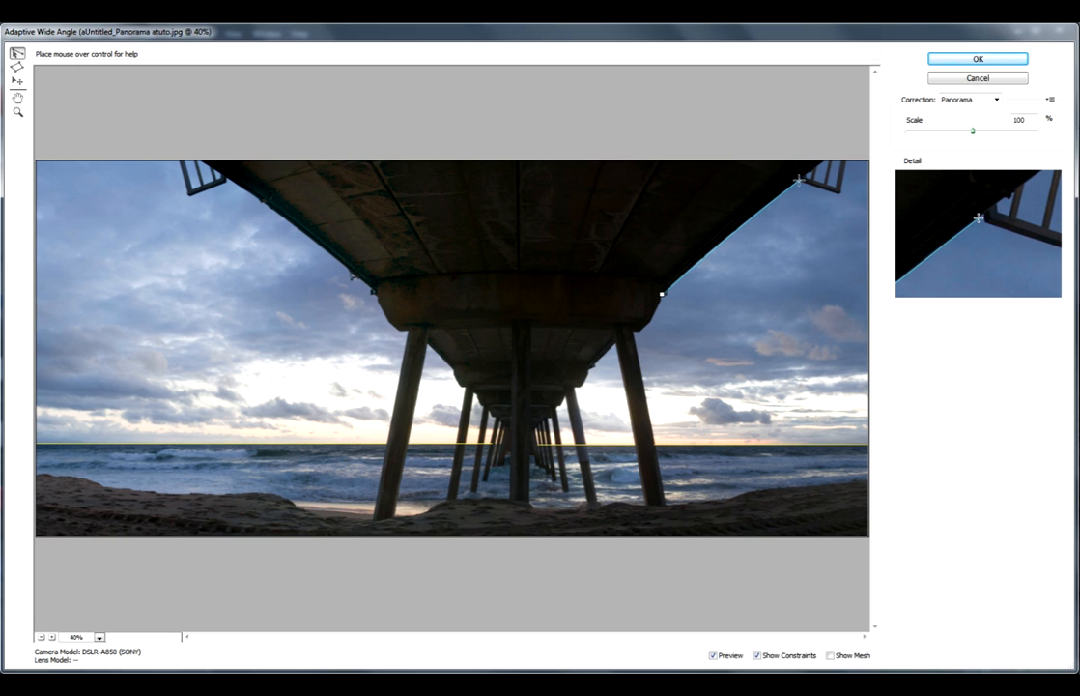
{"action": "left_click", "coordinate": [795, 180]}
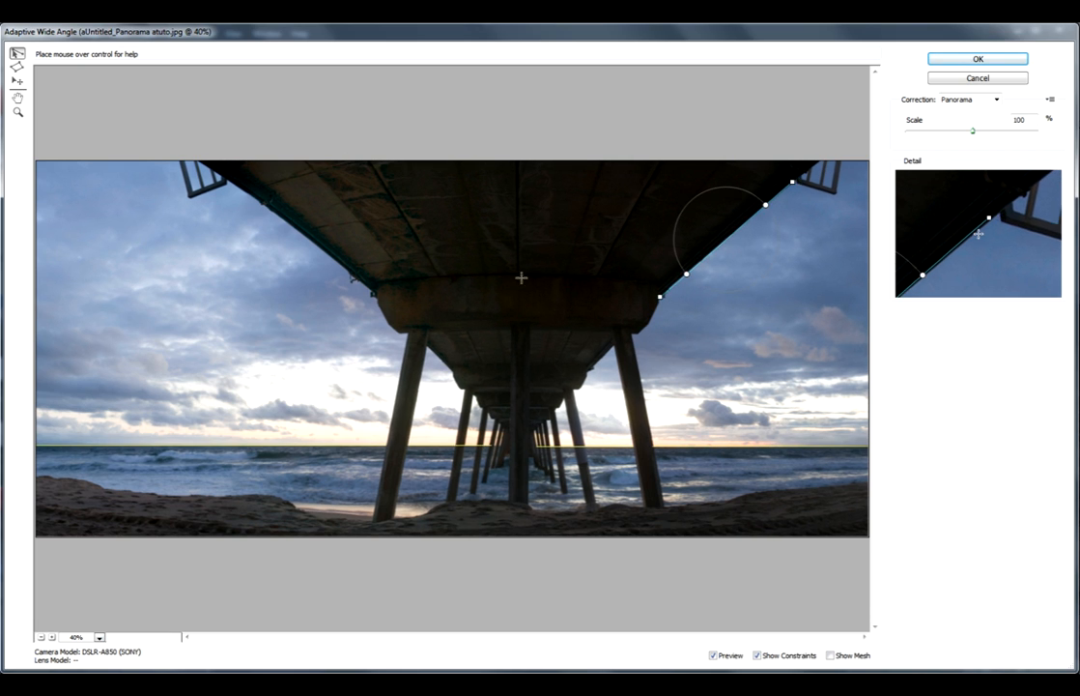
{"action": "left_click", "coordinate": [376, 294]}
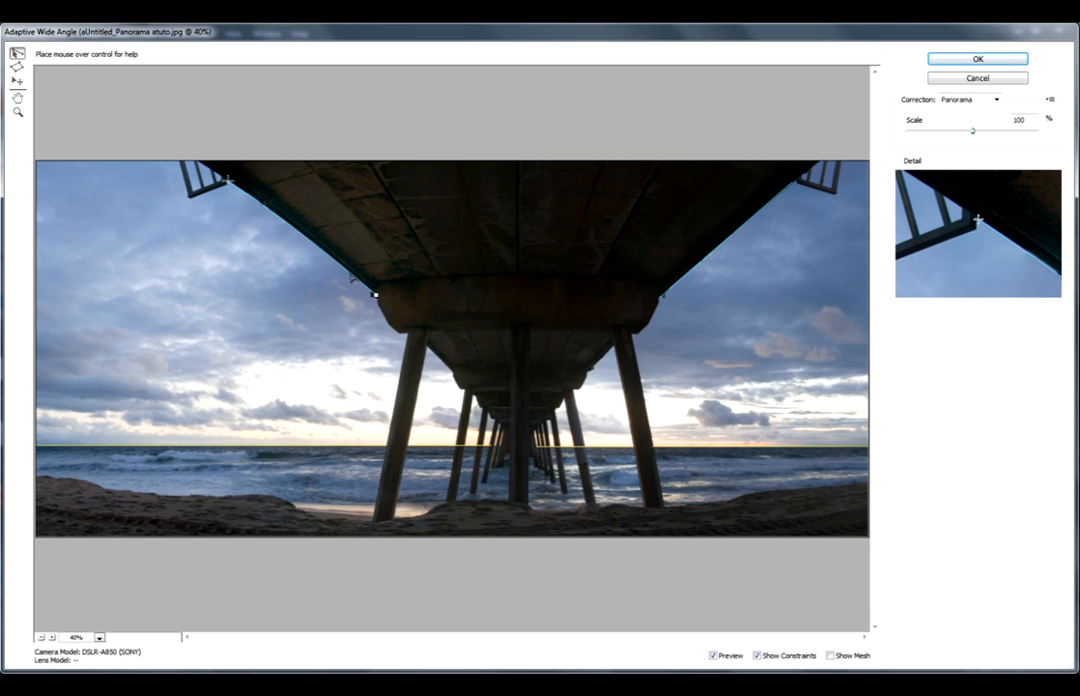
{"action": "left_click", "coordinate": [227, 179]}
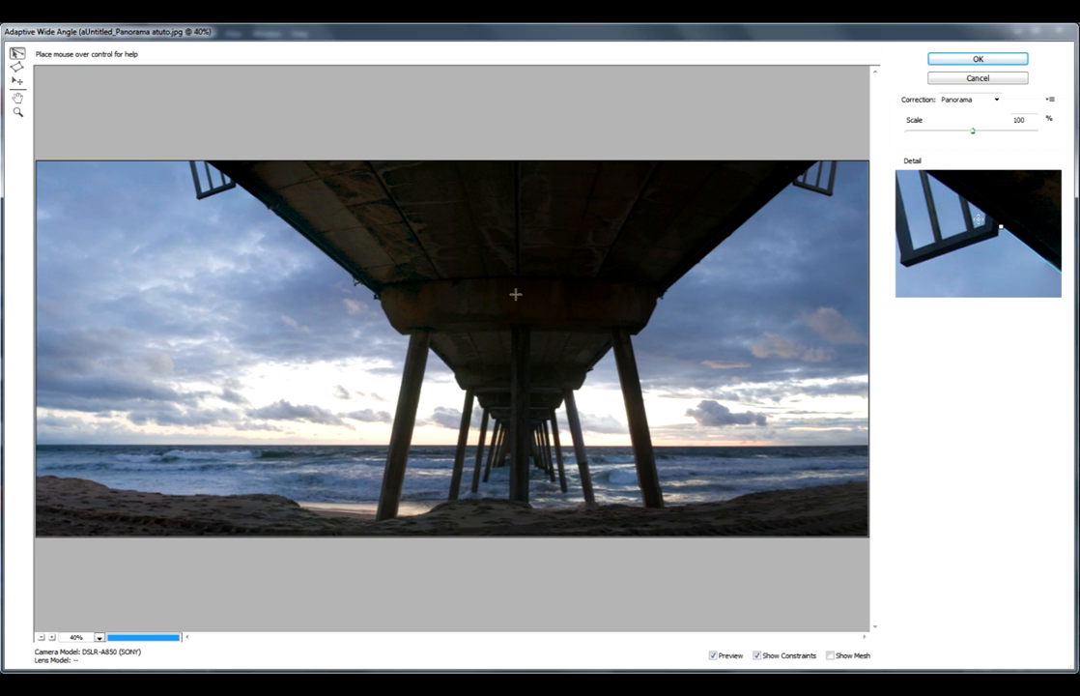
{"action": "left_click", "coordinate": [657, 286]}
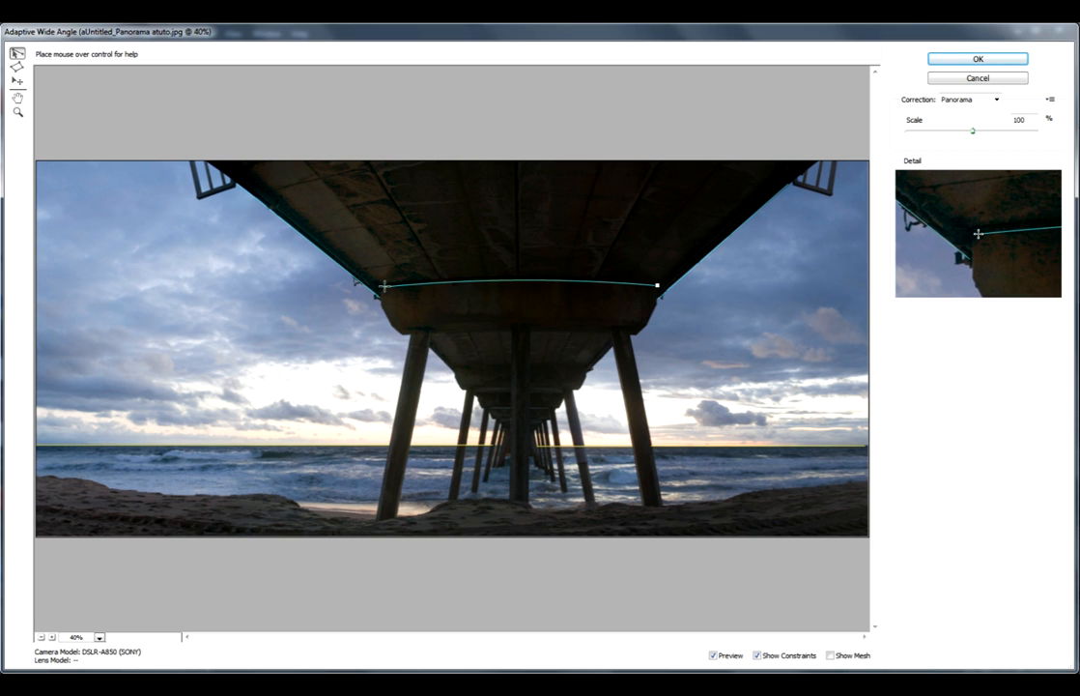
{"action": "left_click", "coordinate": [388, 285]}
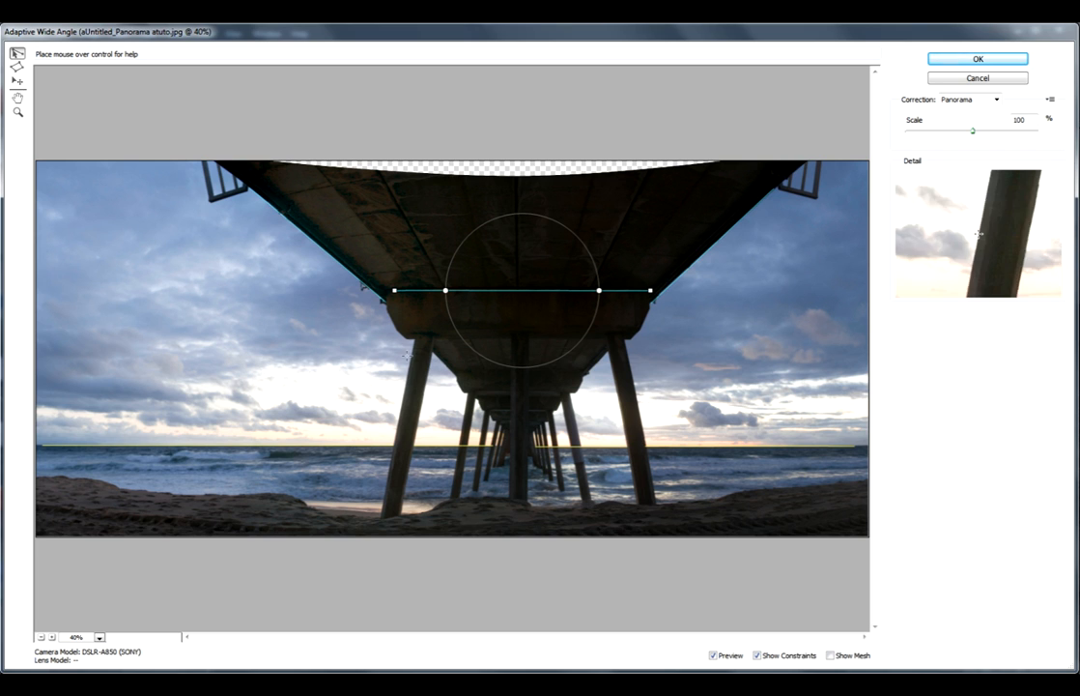
Step: Add straight constraints along the outer edges of both front pillars and the inner edge of the left one
{"action": "left_click", "coordinate": [625, 341]}
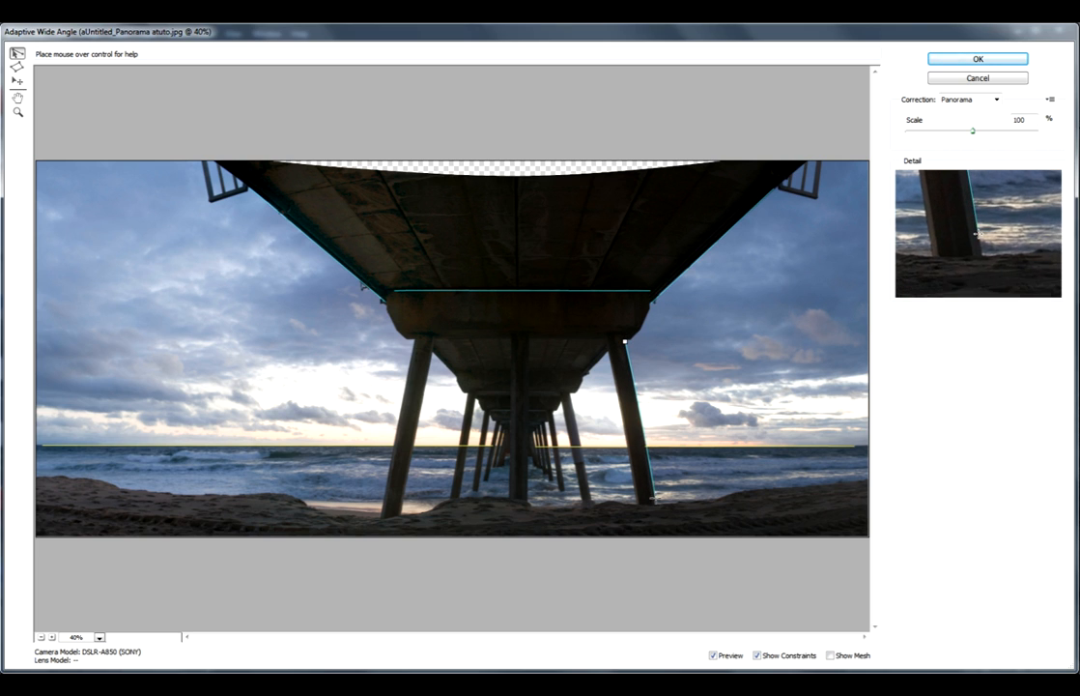
{"action": "left_click", "coordinate": [656, 503]}
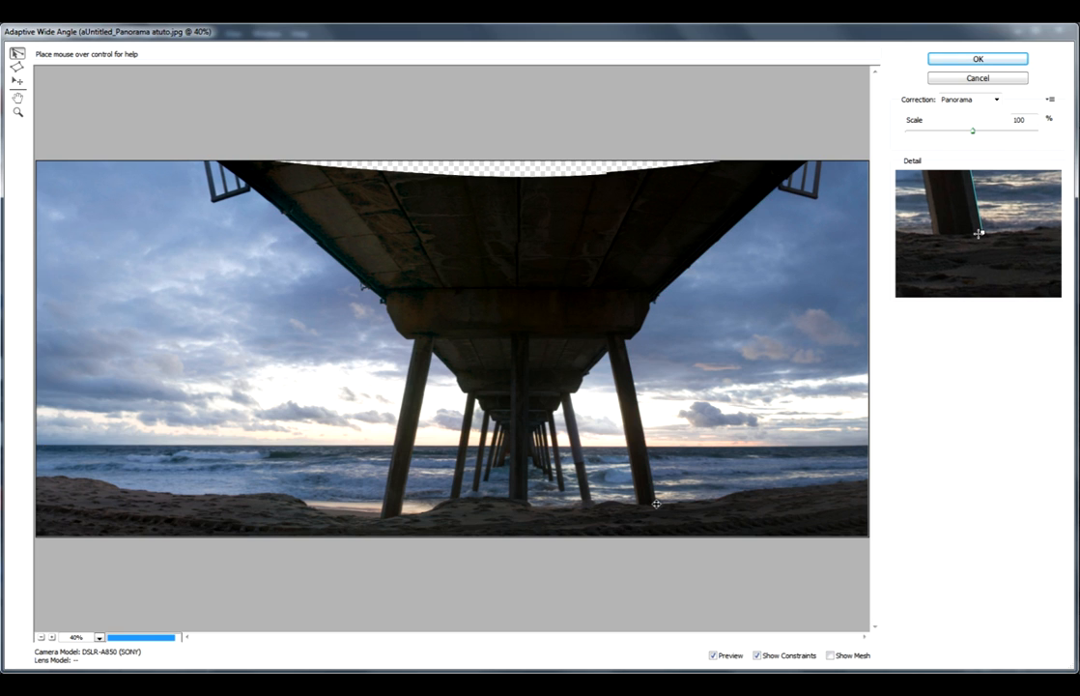
{"action": "left_click", "coordinate": [417, 341]}
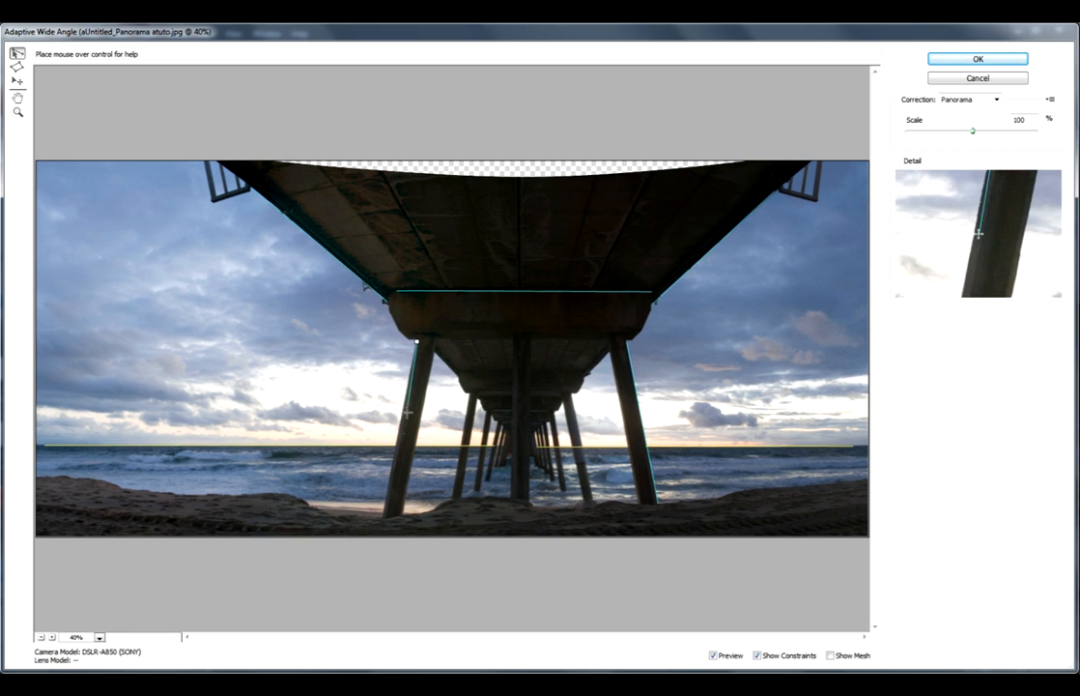
{"action": "left_click", "coordinate": [380, 514]}
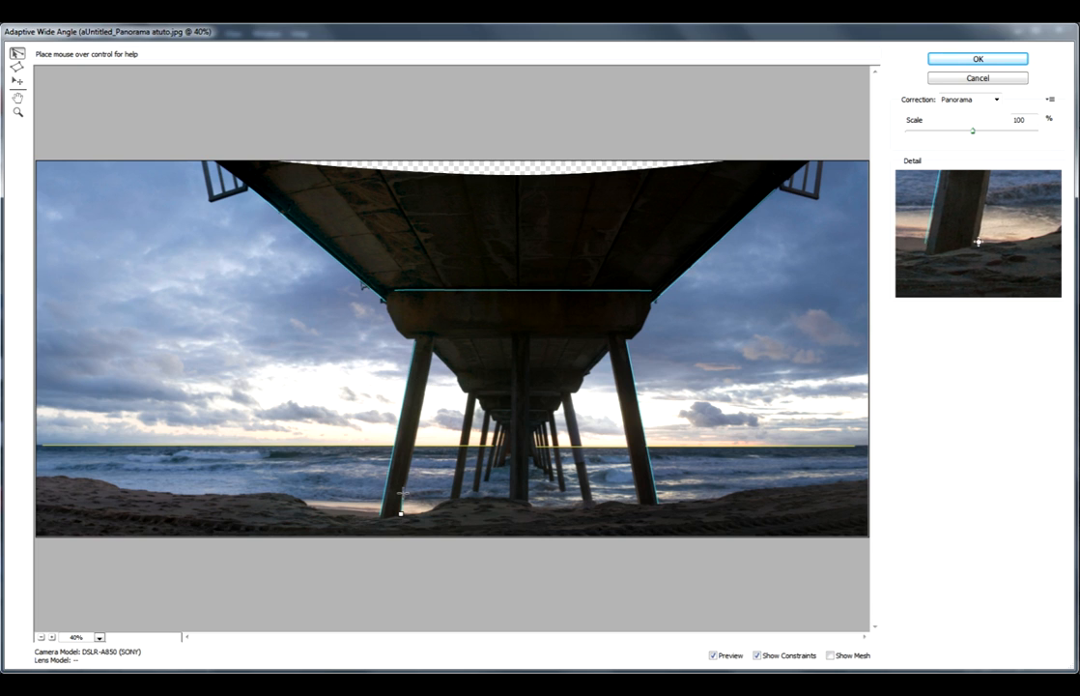
{"action": "left_click", "coordinate": [433, 349]}
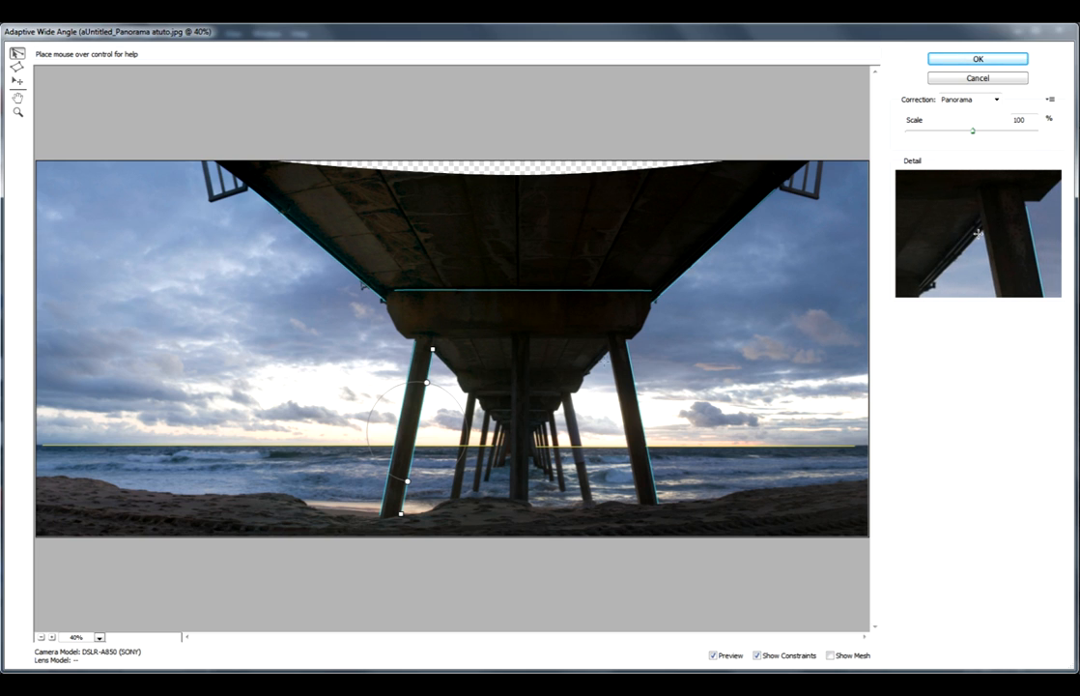
Step: Add straight constraints along the short right and left deck edges just behind the front pillars
{"action": "left_click", "coordinate": [606, 351]}
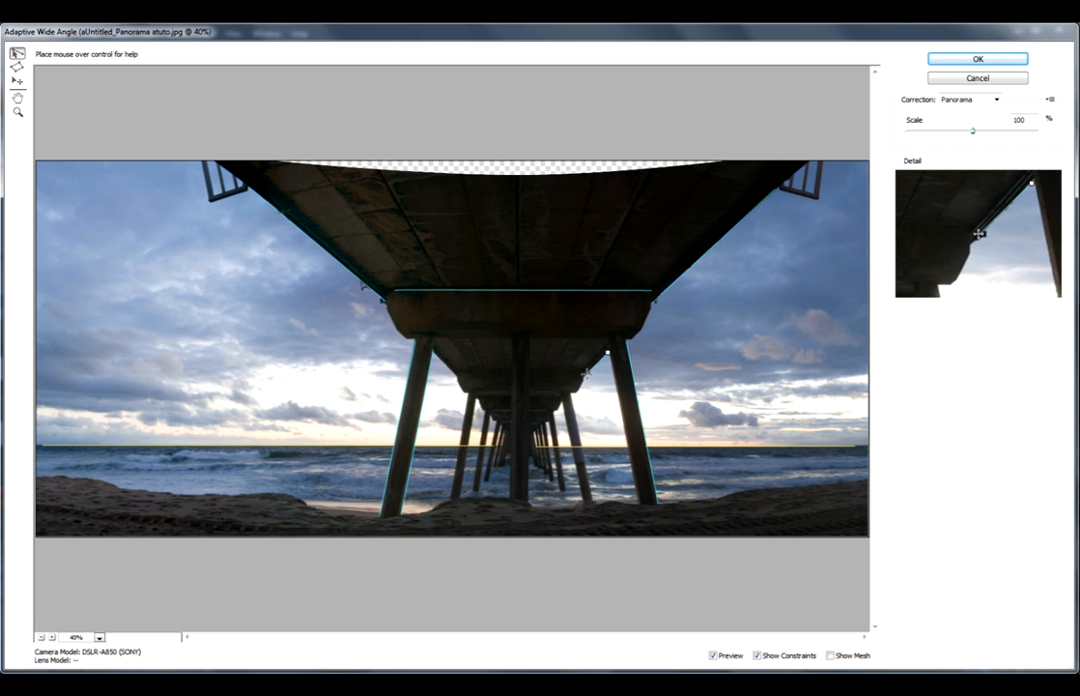
{"action": "left_click", "coordinate": [565, 398]}
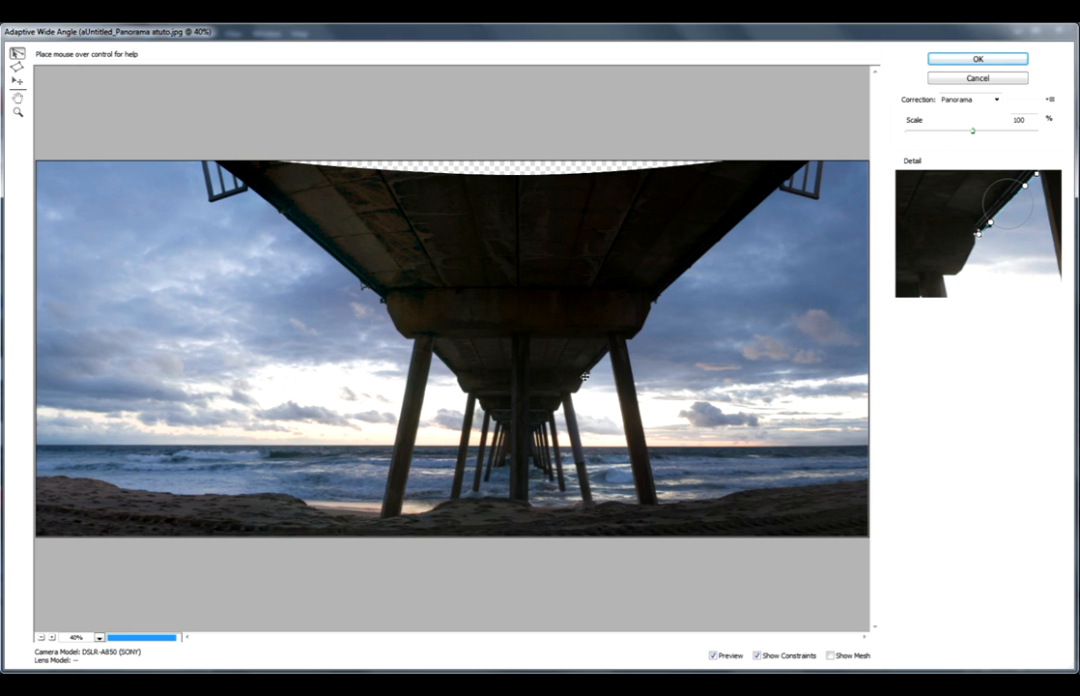
{"action": "left_click", "coordinate": [459, 377]}
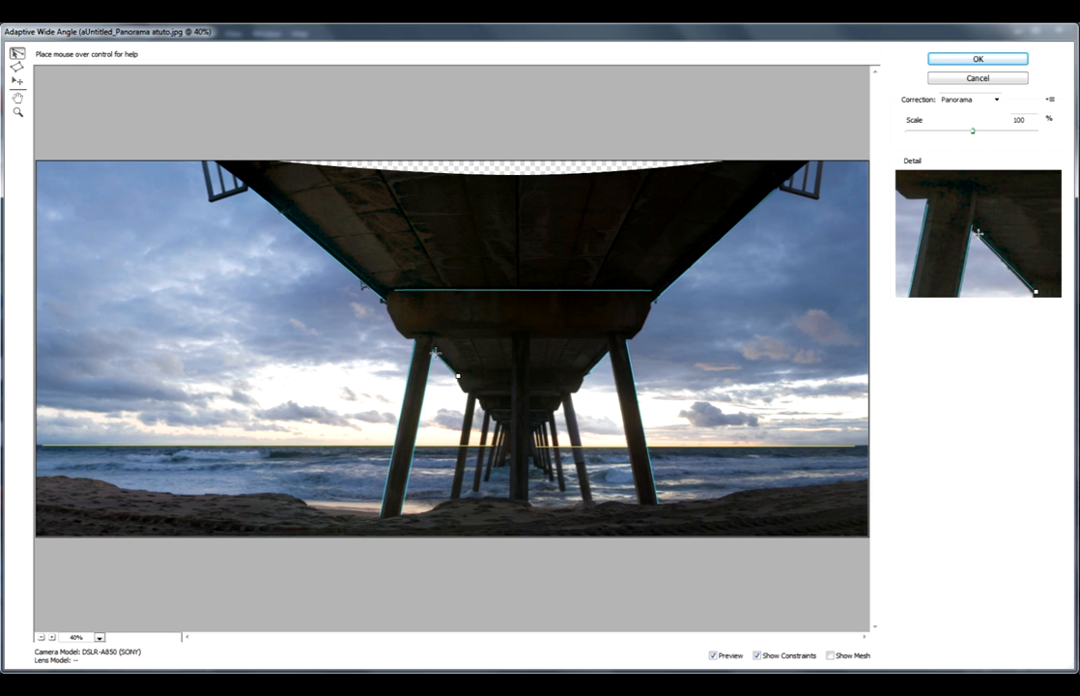
{"action": "left_click", "coordinate": [435, 352]}
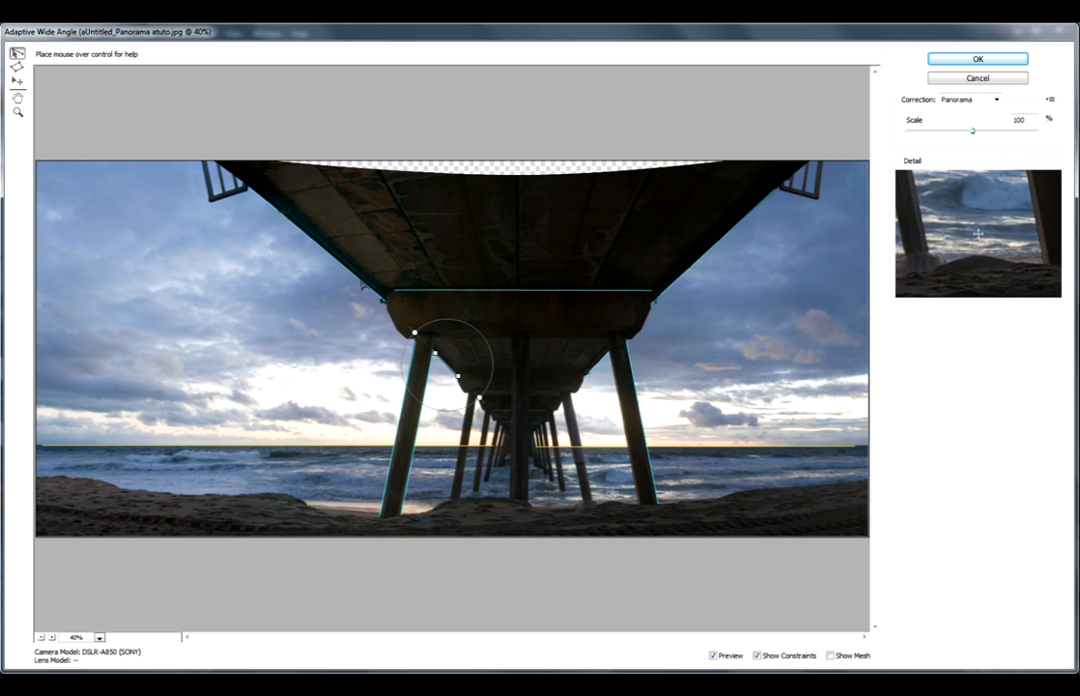
Step: Add a straight constraint along the inner edge of the right front pillar and apply the wide-angle correction
{"action": "left_click", "coordinate": [637, 502]}
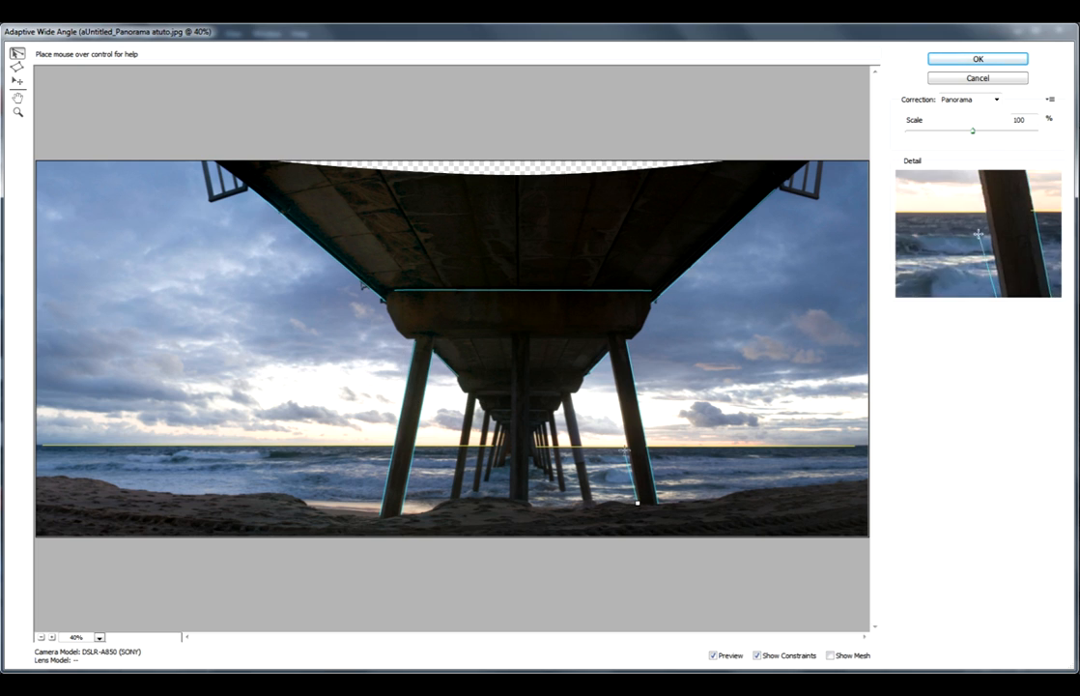
{"action": "left_click", "coordinate": [609, 352]}
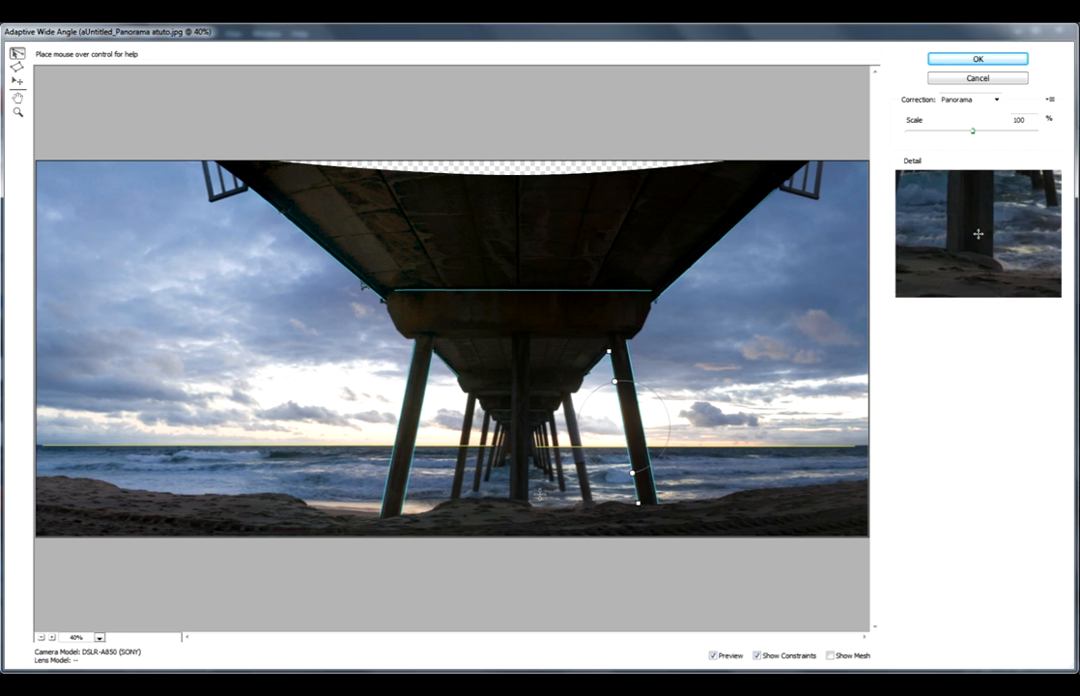
{"action": "left_click", "coordinate": [978, 60]}
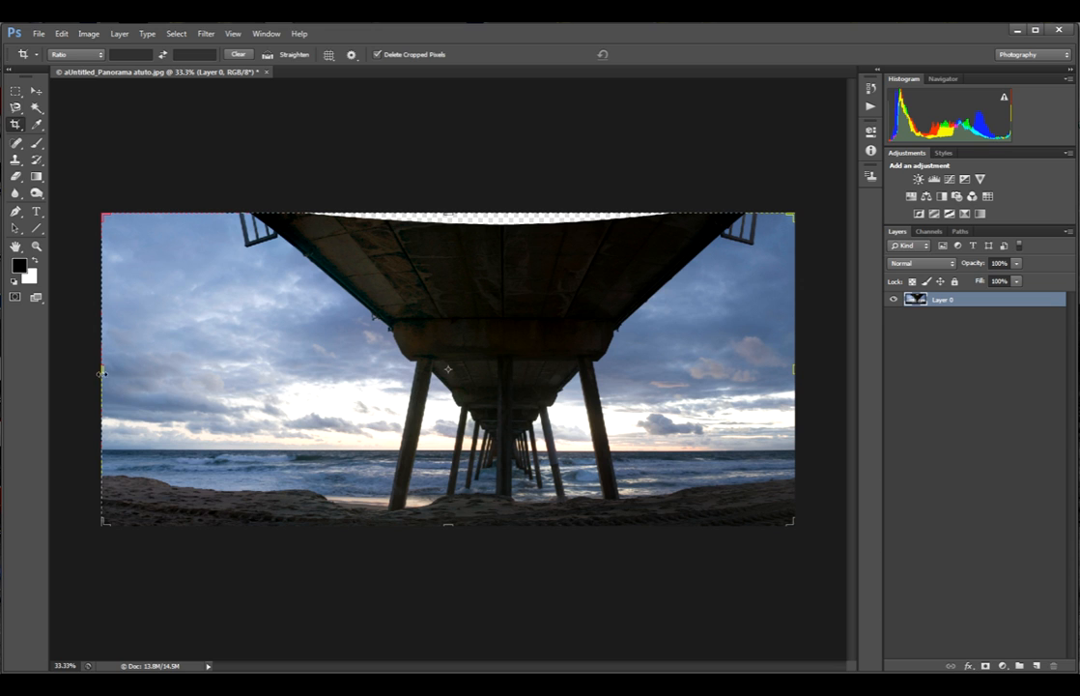
Step: Crop the photo below the transparent gap along its top and trim its left side so the pier is centred
{"action": "left_click_drag", "start_coordinate": [448, 212], "coordinate": [447, 229]}
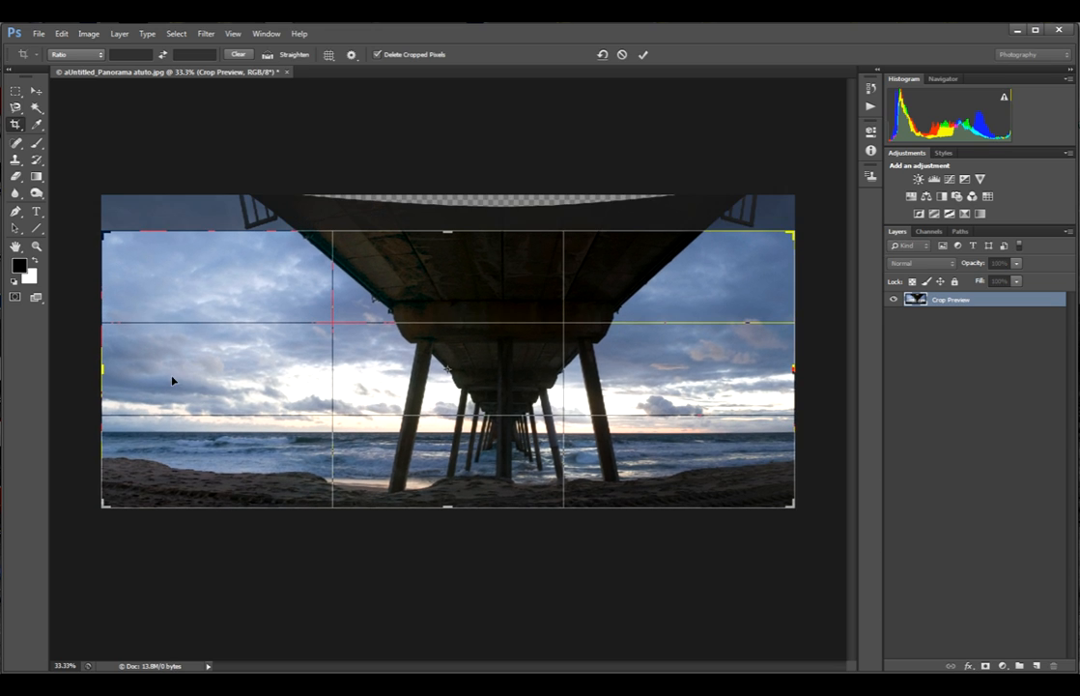
{"action": "left_click_drag", "start_coordinate": [101, 370], "coordinate": [160, 368]}
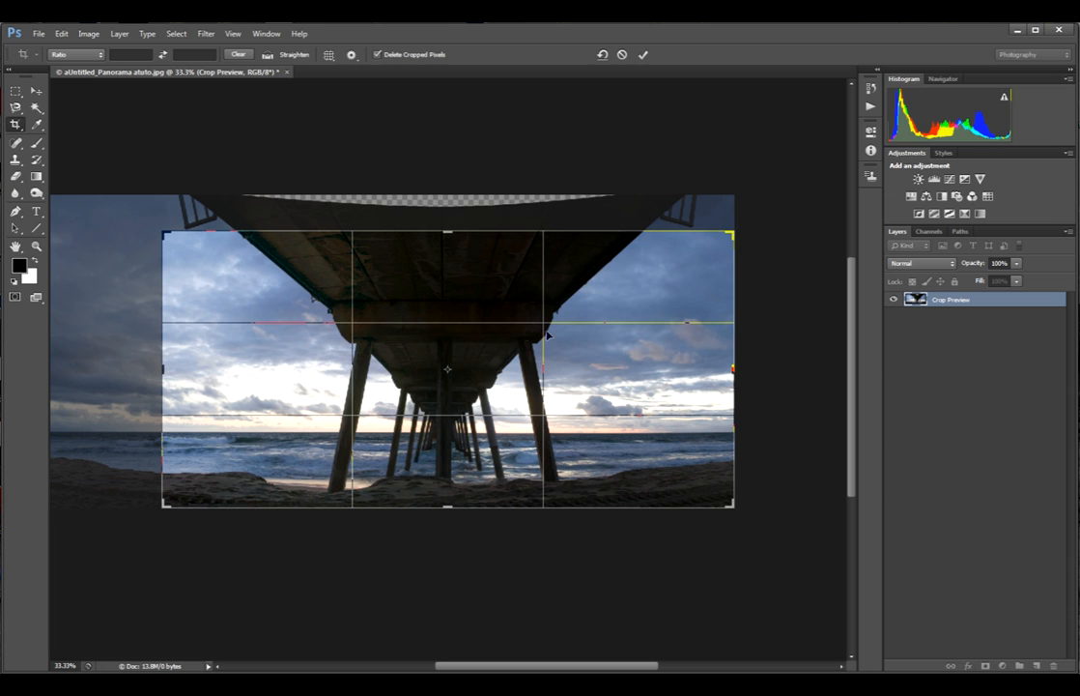
{"action": "left_click_drag", "start_coordinate": [166, 370], "coordinate": [160, 370]}
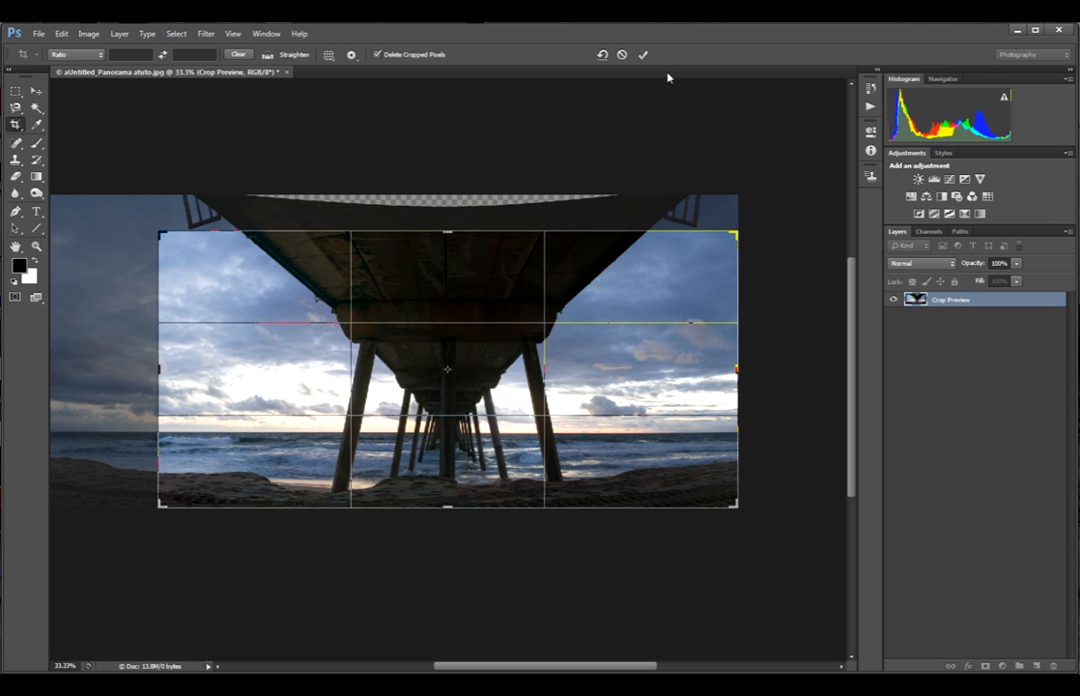
{"action": "left_click", "coordinate": [645, 55]}
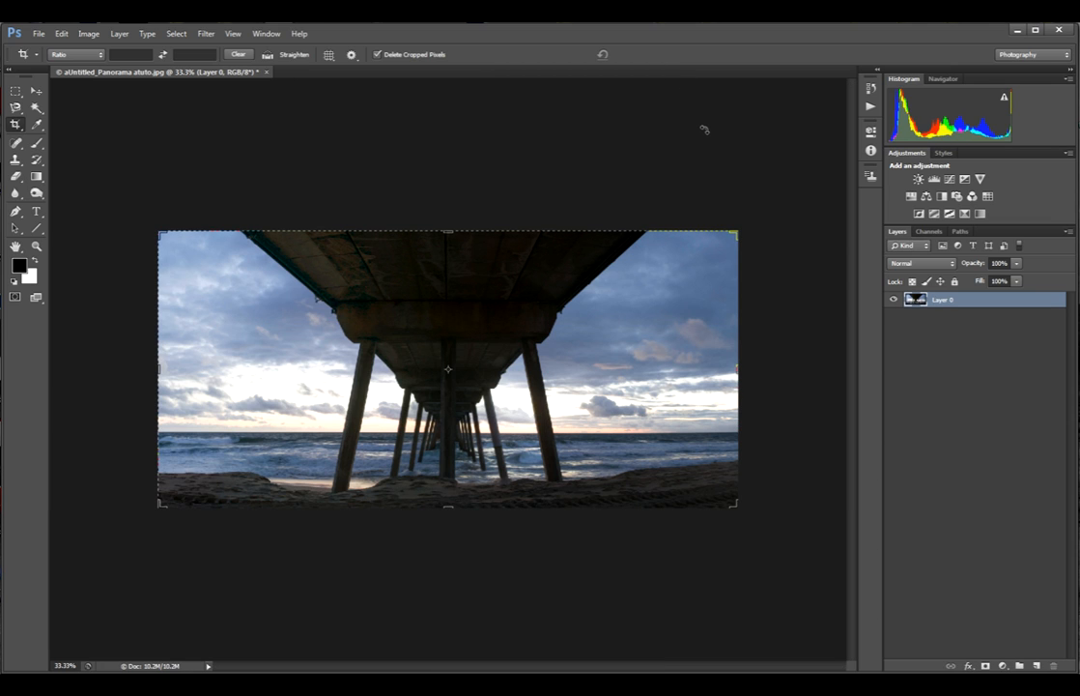